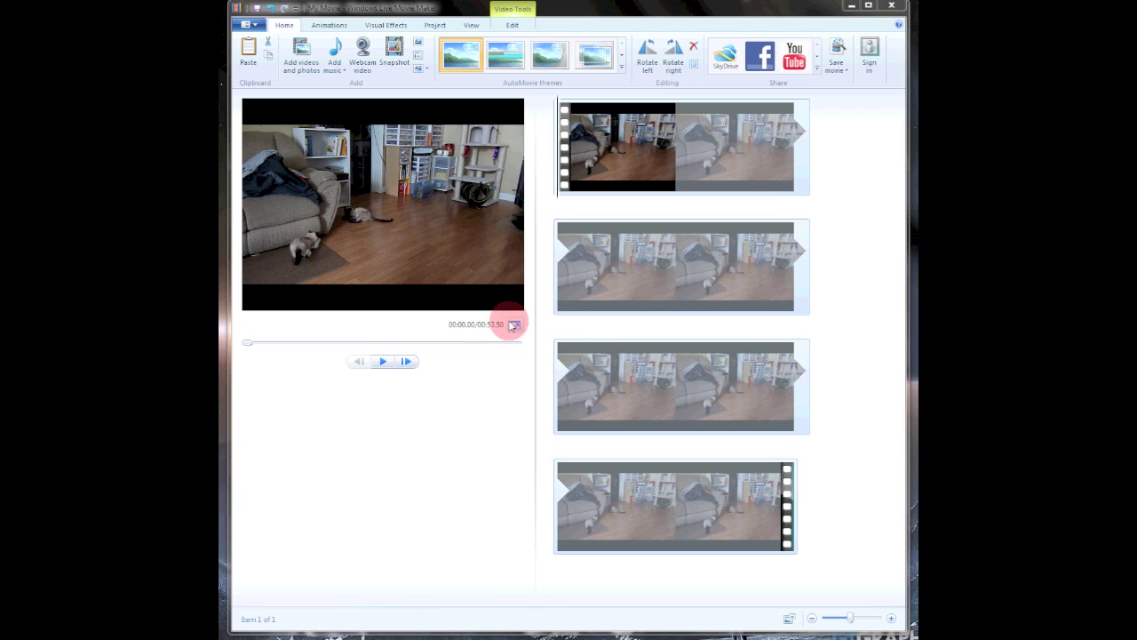
Step: Play the cat clip preview and pause it near the unwanted part
{"action": "left_click", "coordinate": [384, 362]}
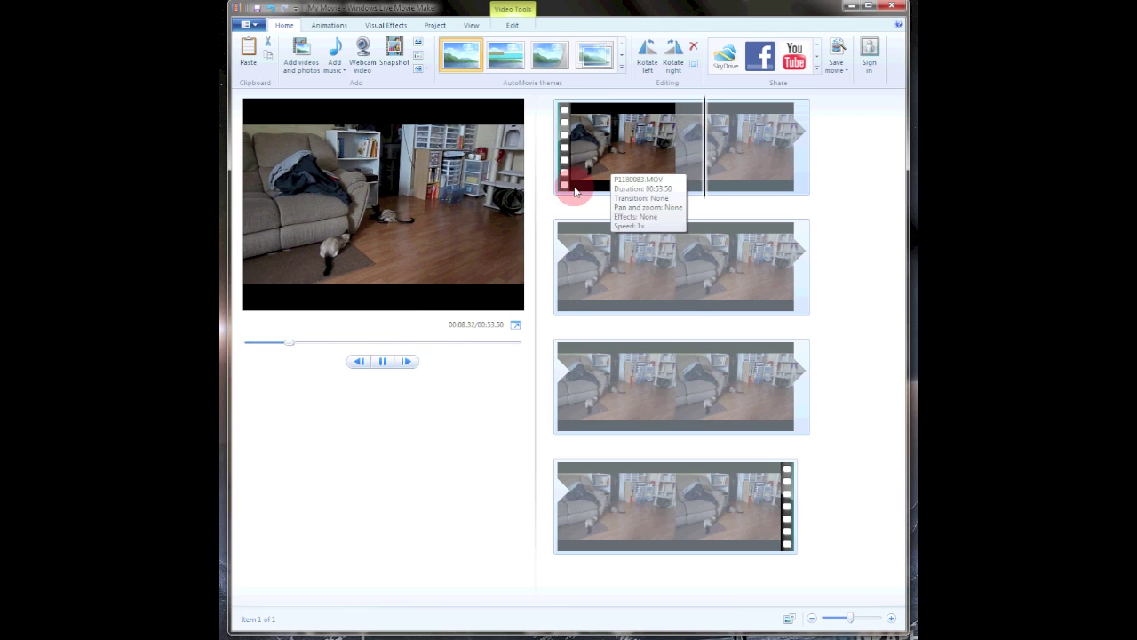
{"action": "left_click", "coordinate": [379, 364]}
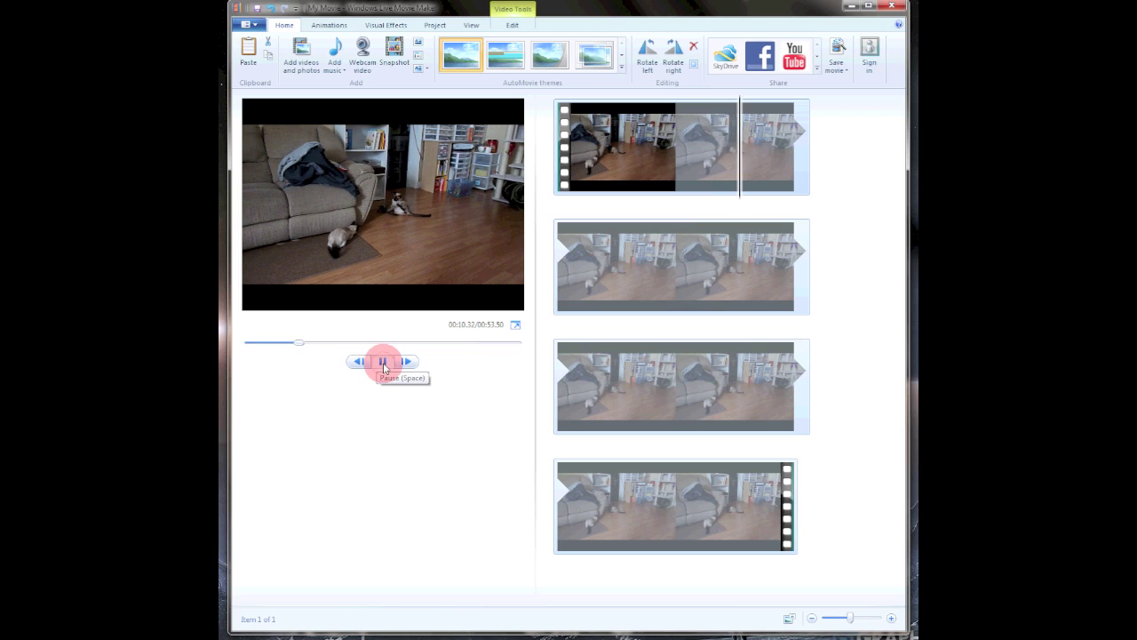
{"action": "left_click", "coordinate": [381, 362]}
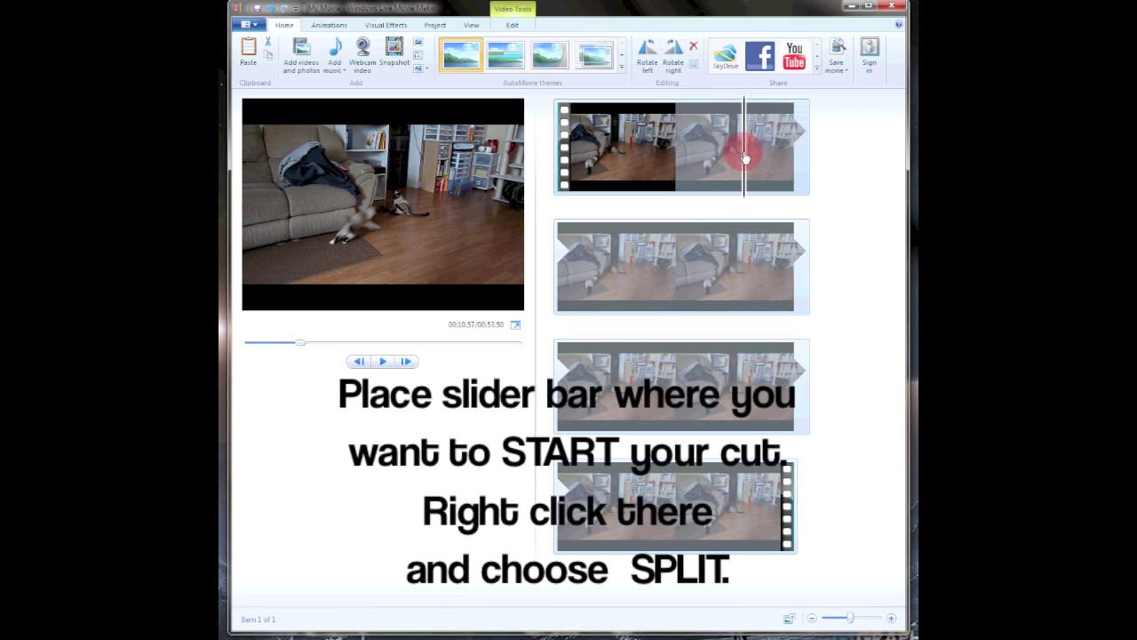
Step: Position the storyboard playhead at about 00:05.57, where the cut begins
{"action": "left_click_drag", "start_coordinate": [743, 158], "coordinate": [627, 161]}
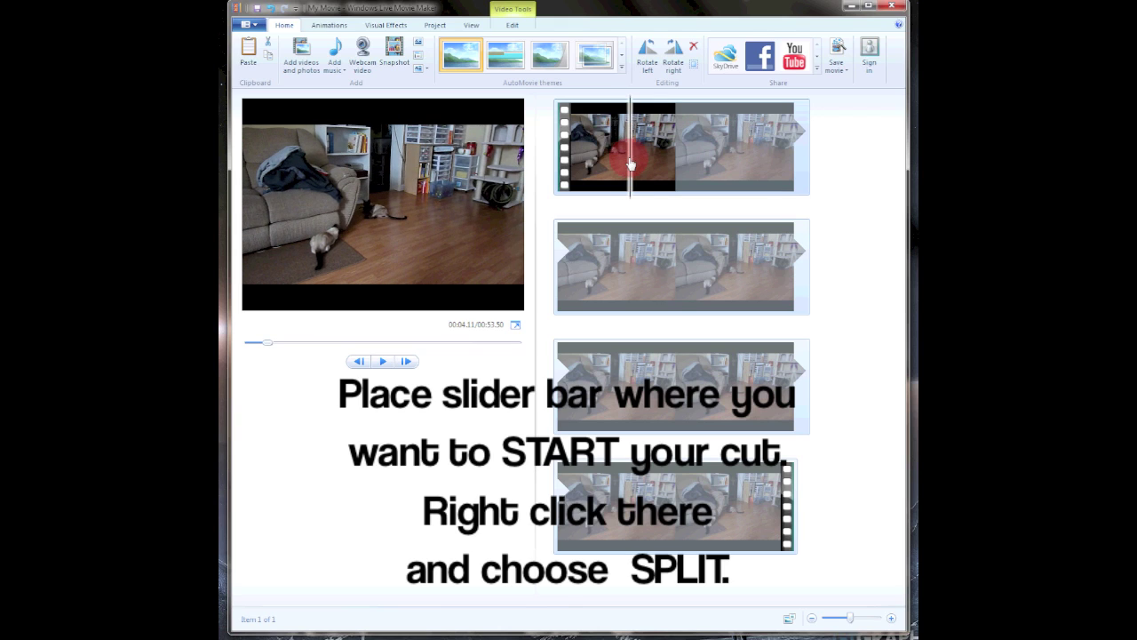
{"action": "left_click_drag", "start_coordinate": [627, 161], "coordinate": [657, 166]}
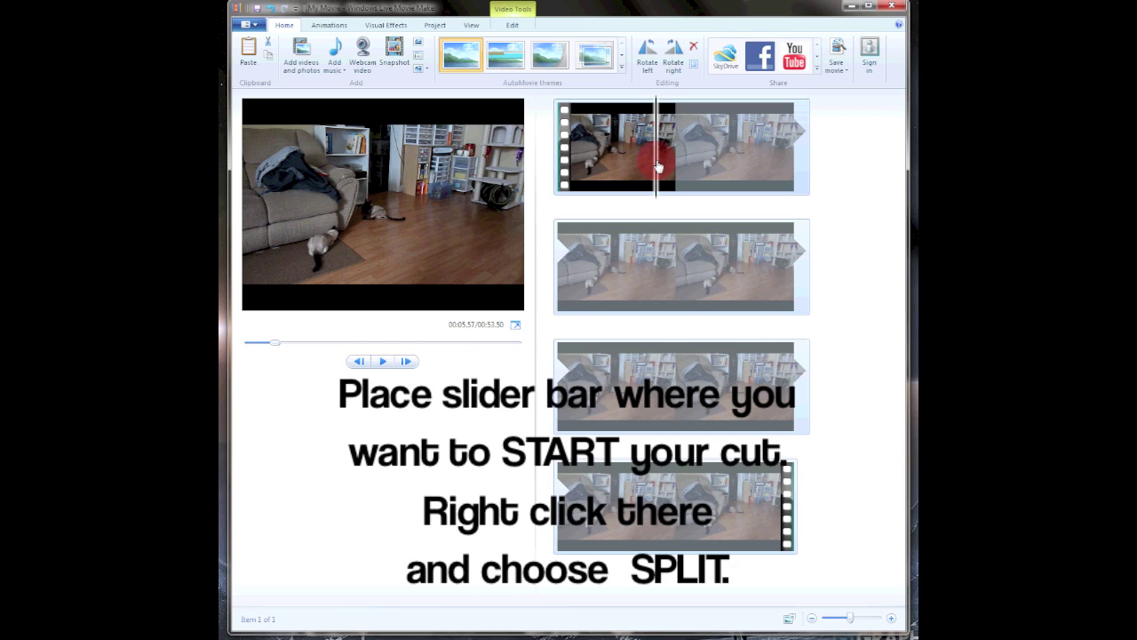
{"action": "right_click", "coordinate": [657, 163]}
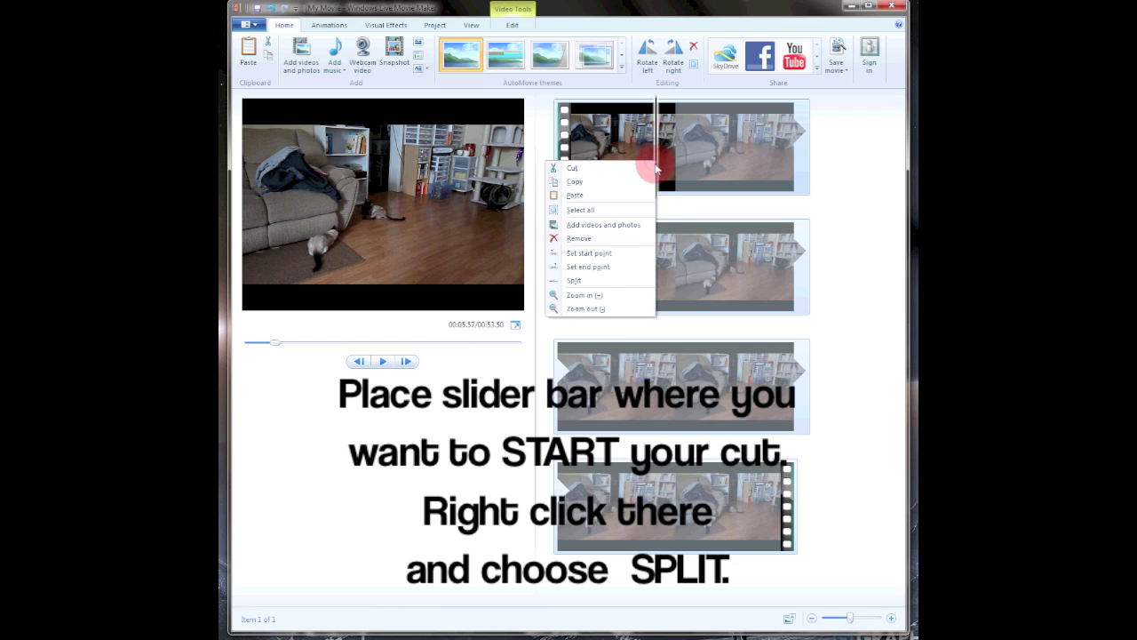
Step: Split the cat clip at the 00:05.57 playhead position
{"action": "left_click", "coordinate": [602, 281]}
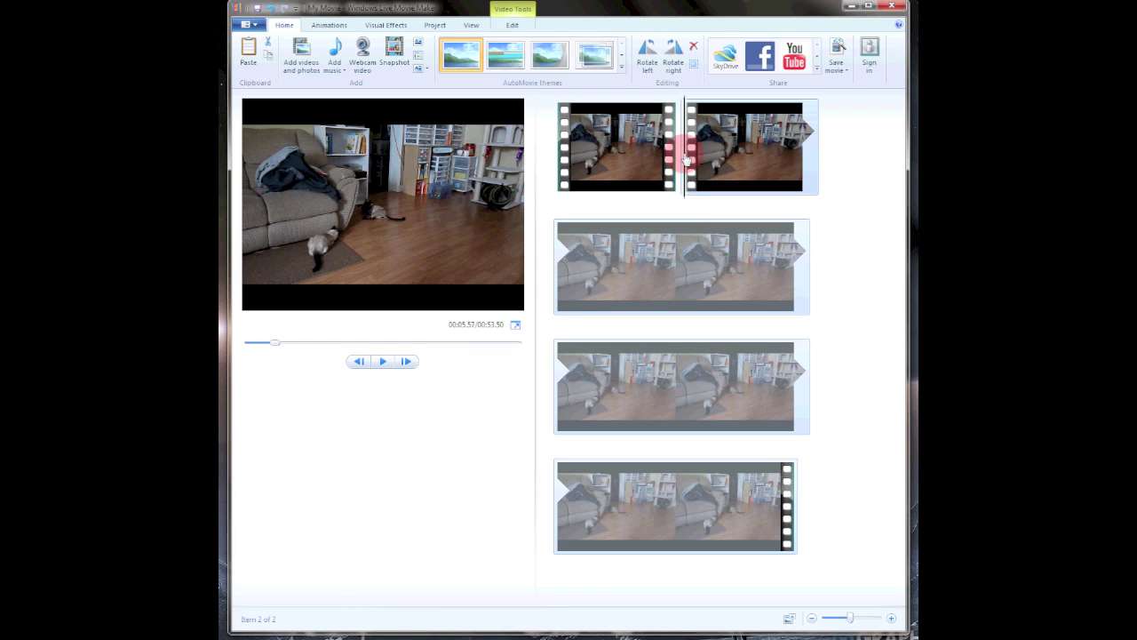
Step: Move the playhead to 00:14.74 in the second clip and split it there
{"action": "mouse_move", "coordinate": [684, 158]}
{"action": "left_mouse_down"}
{"action": "mouse_move", "coordinate": [644, 258]}
{"action": "mouse_move", "coordinate": [577, 268]}
{"action": "left_mouse_up"}
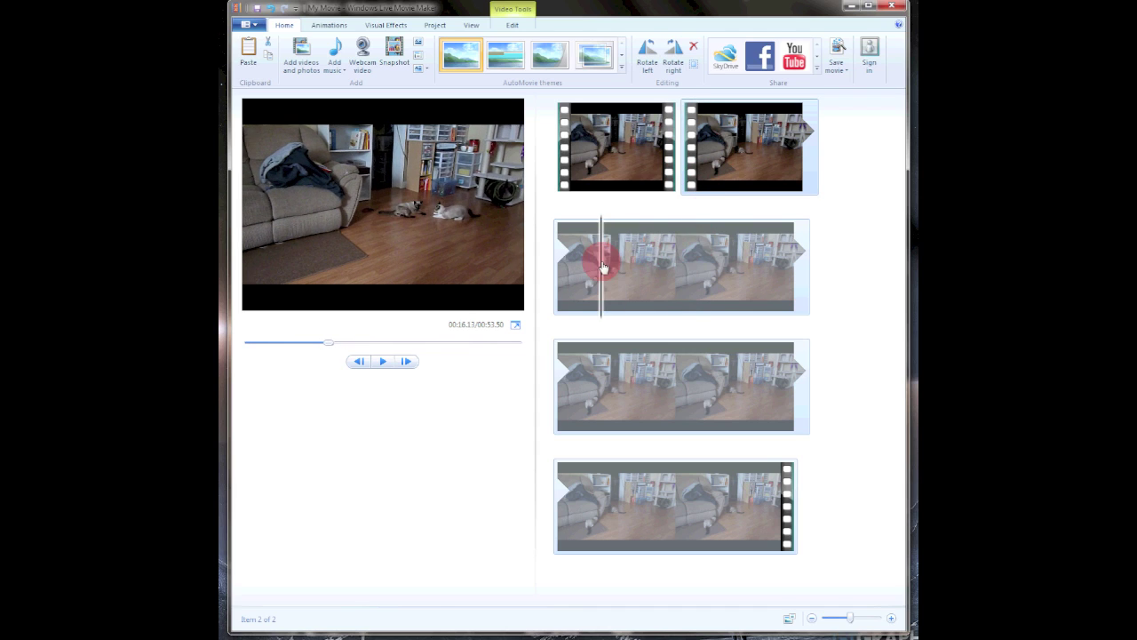
{"action": "left_click_drag", "start_coordinate": [577, 268], "coordinate": [599, 269]}
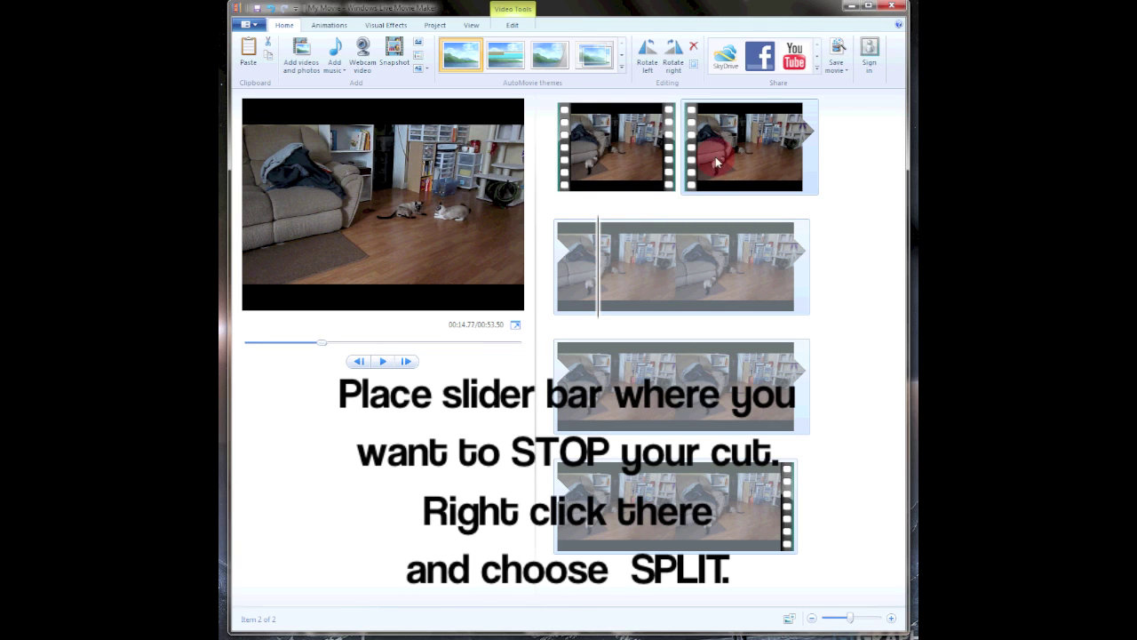
{"action": "right_click", "coordinate": [599, 263]}
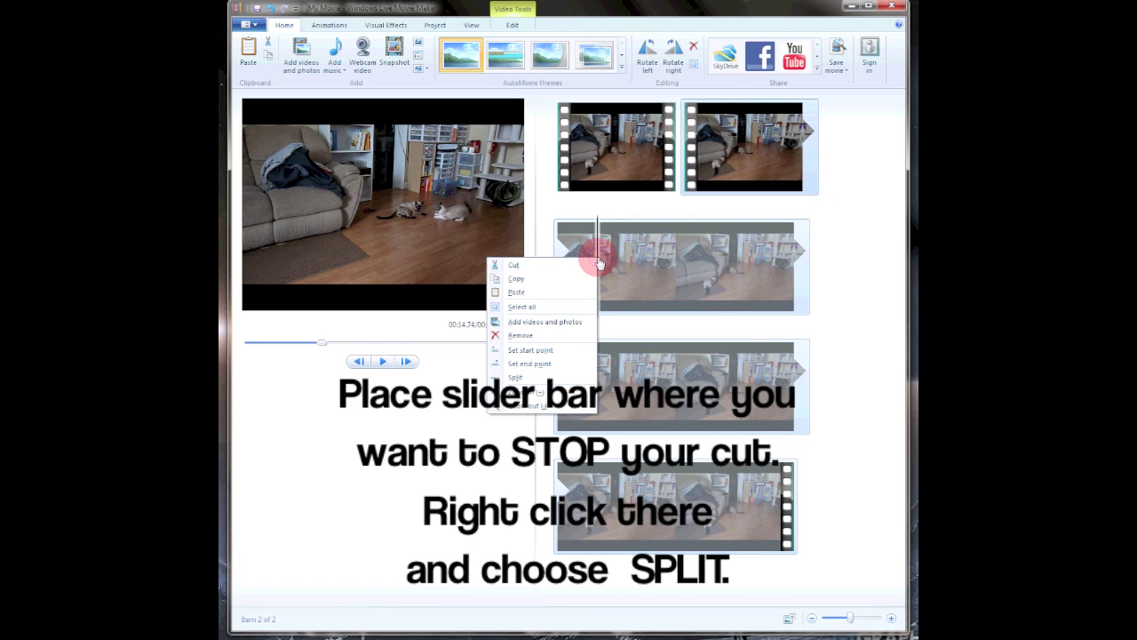
{"action": "left_click", "coordinate": [545, 377]}
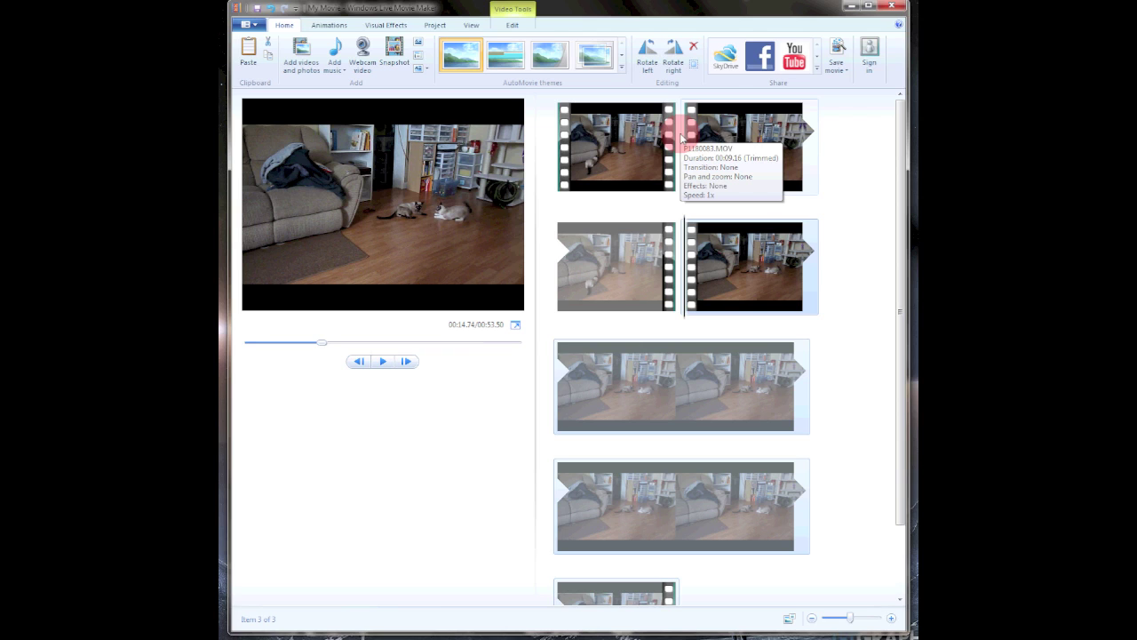
Step: Remove the 9.2-second middle clip, leaving a 44.34-second movie
{"action": "right_click", "coordinate": [680, 135]}
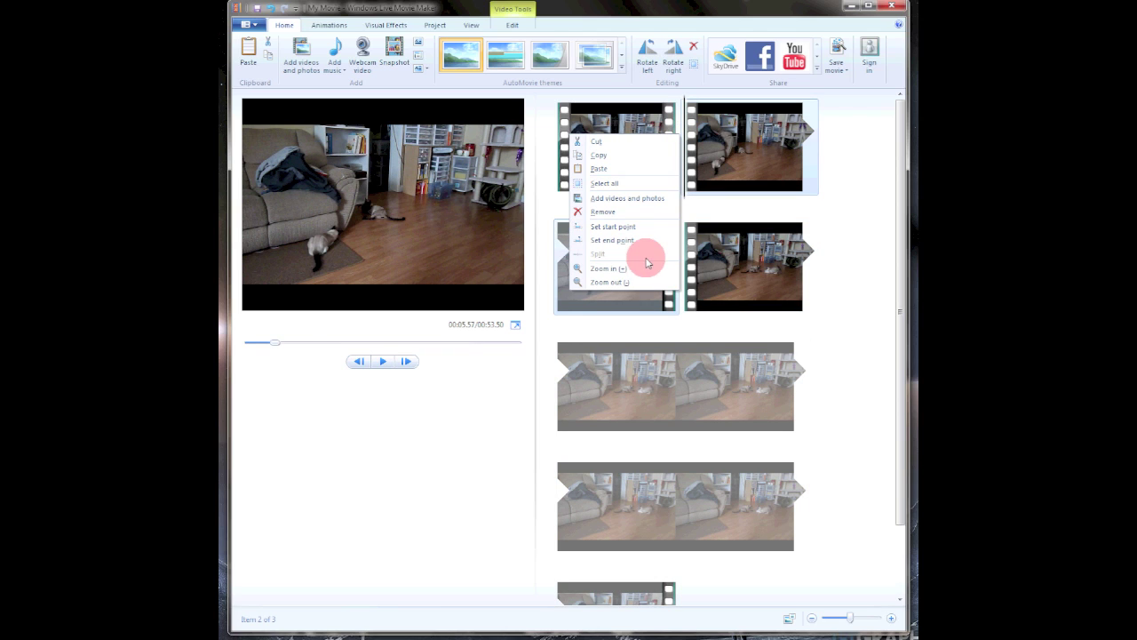
{"action": "left_click", "coordinate": [858, 221]}
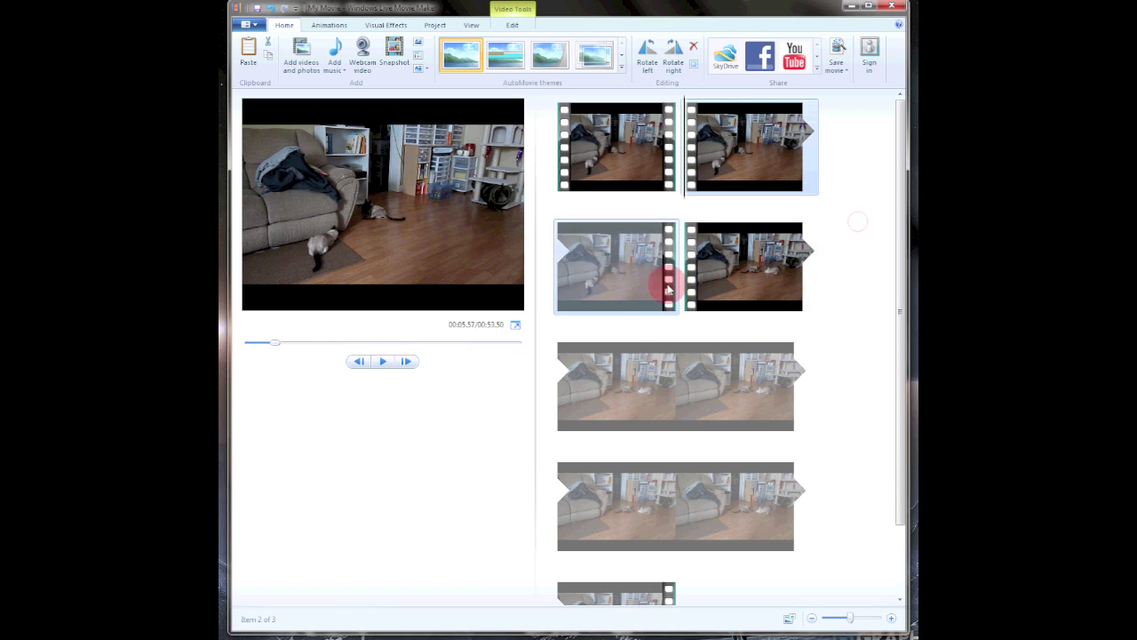
{"action": "right_click", "coordinate": [681, 289]}
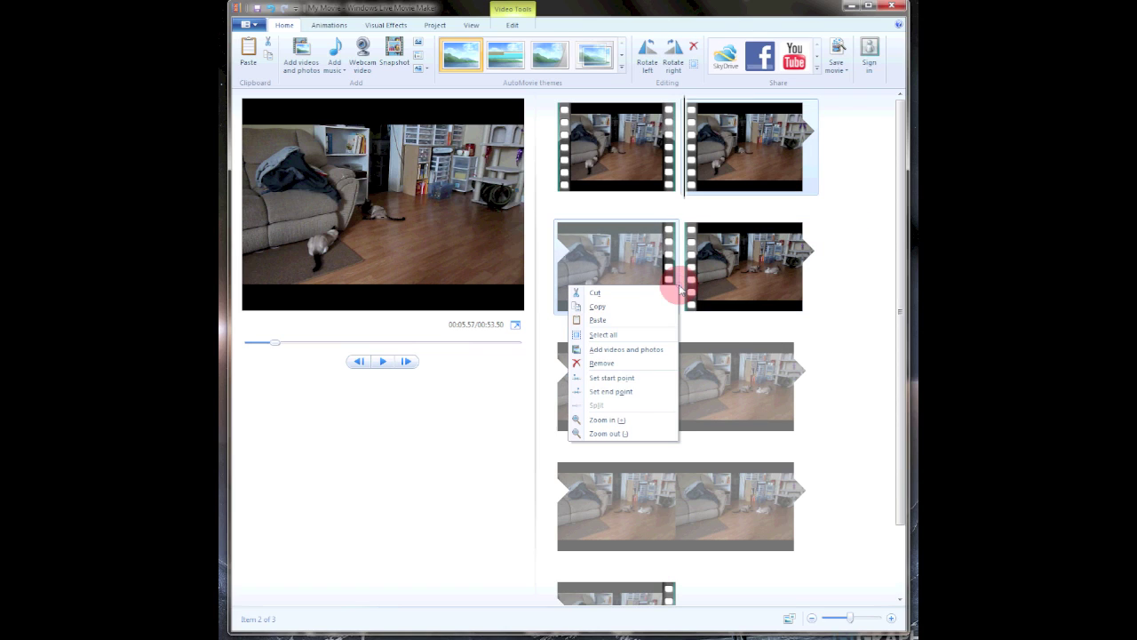
{"action": "left_click", "coordinate": [853, 286]}
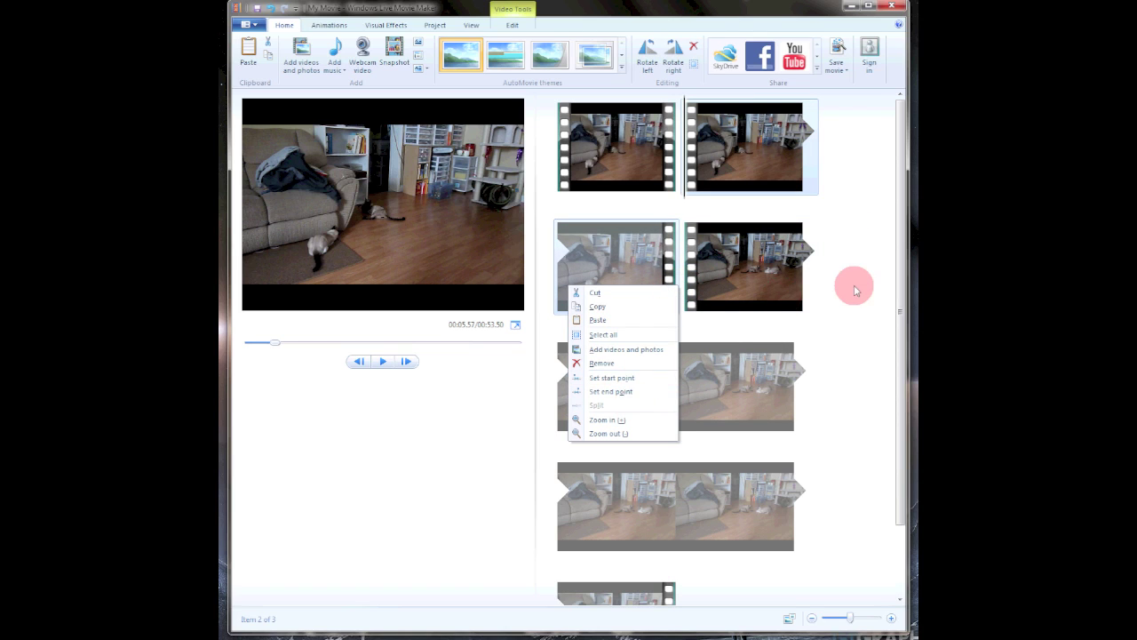
{"action": "left_click", "coordinate": [789, 323]}
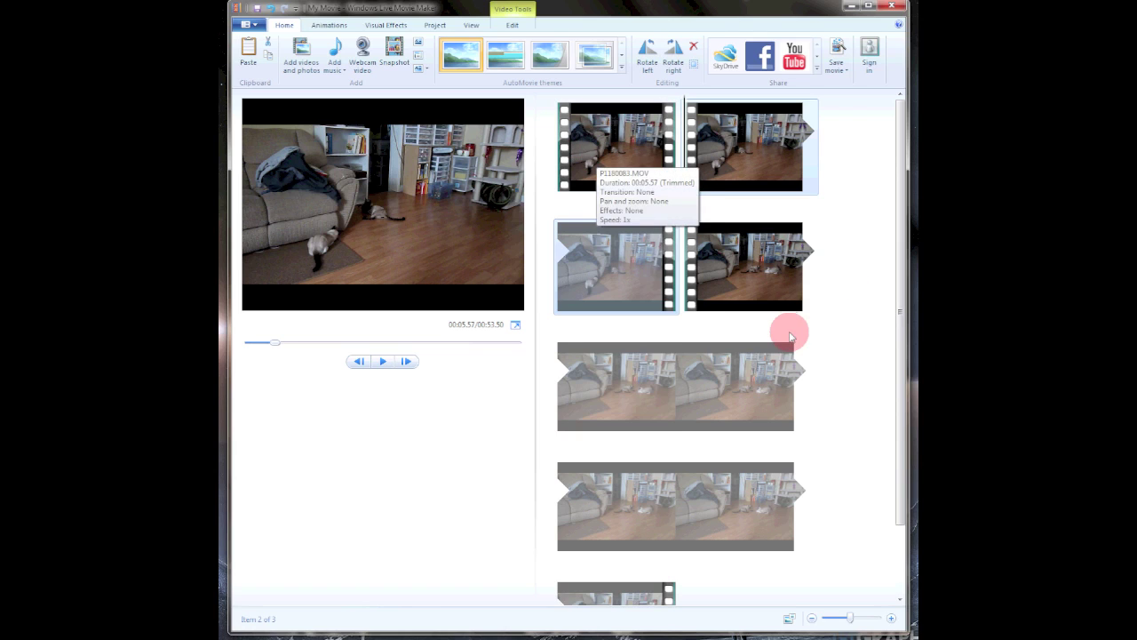
{"action": "left_click", "coordinate": [774, 261]}
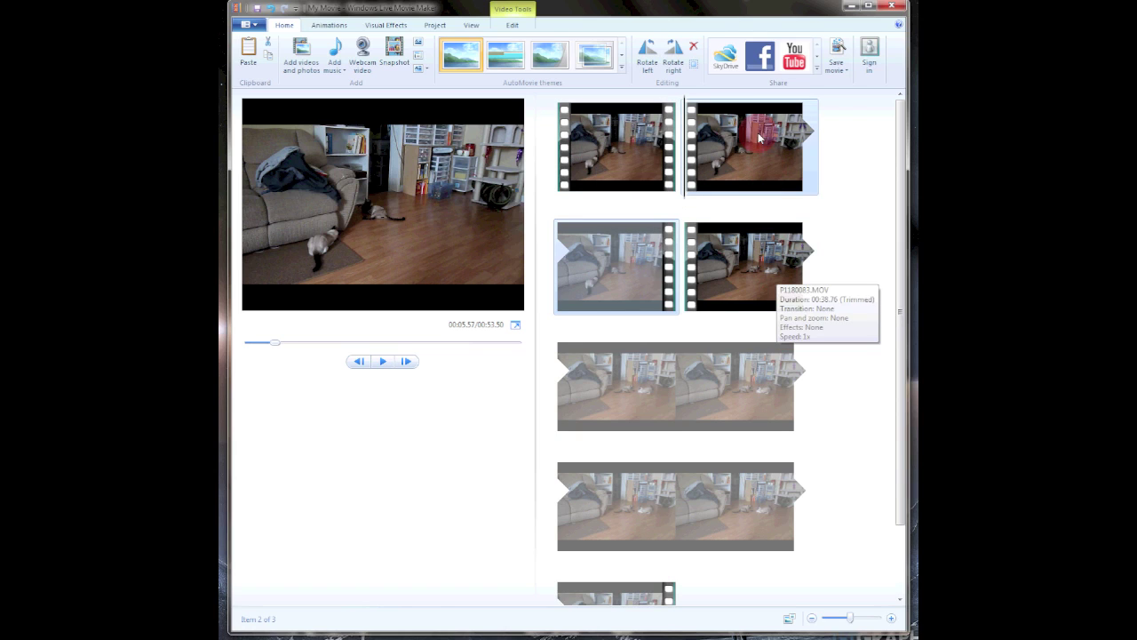
{"action": "left_click", "coordinate": [576, 289]}
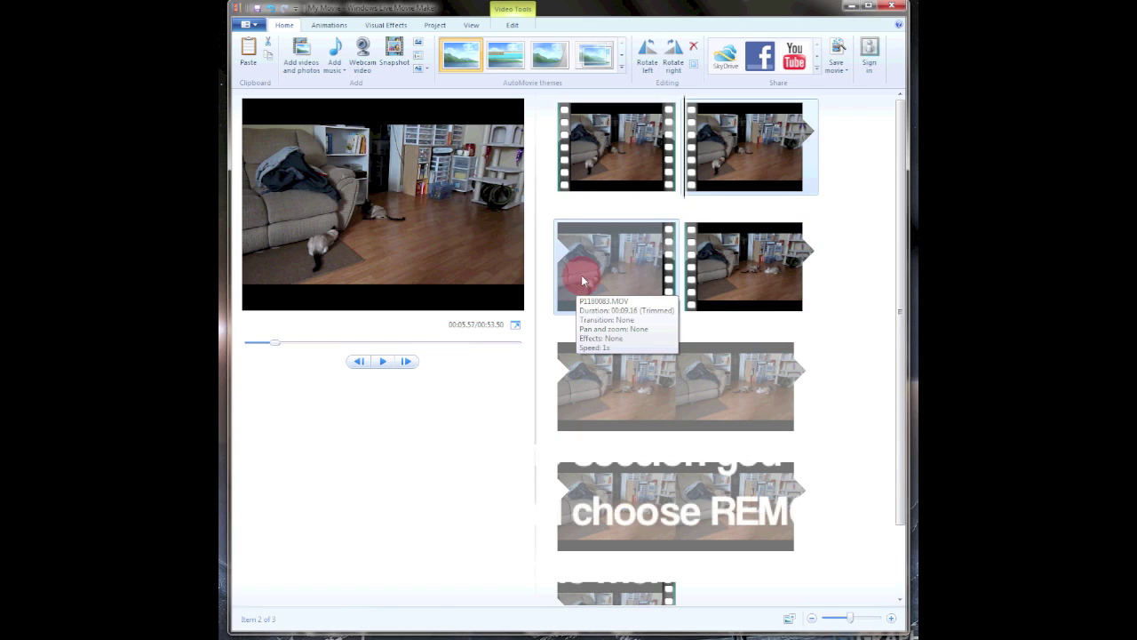
{"action": "left_click", "coordinate": [755, 161]}
{"action": "right_click", "coordinate": [760, 151]}
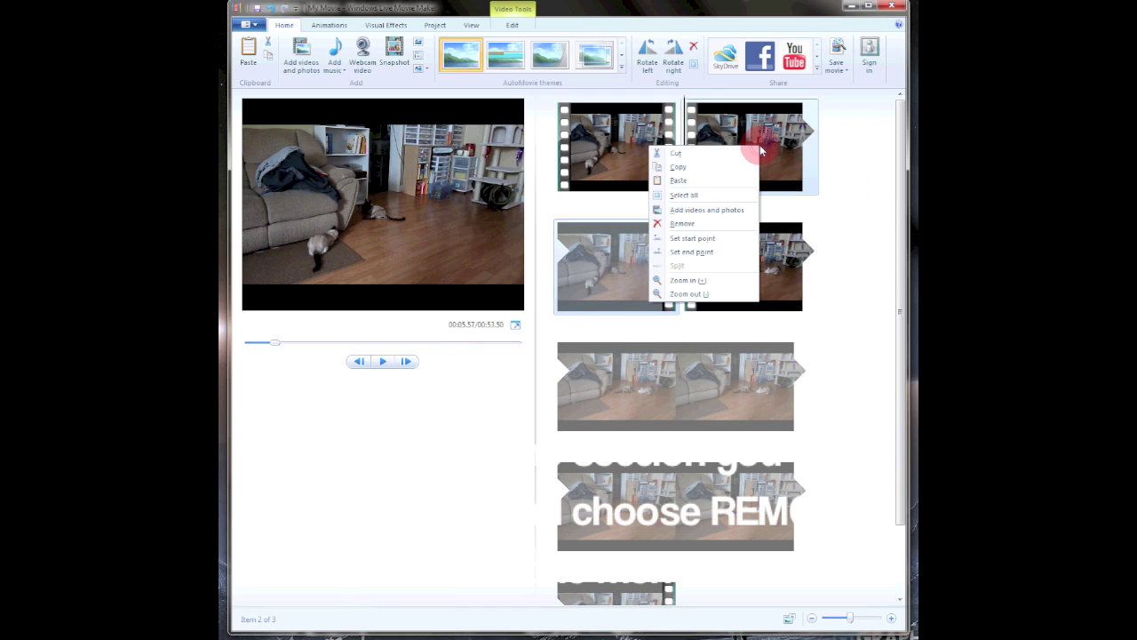
{"action": "left_click", "coordinate": [719, 228]}
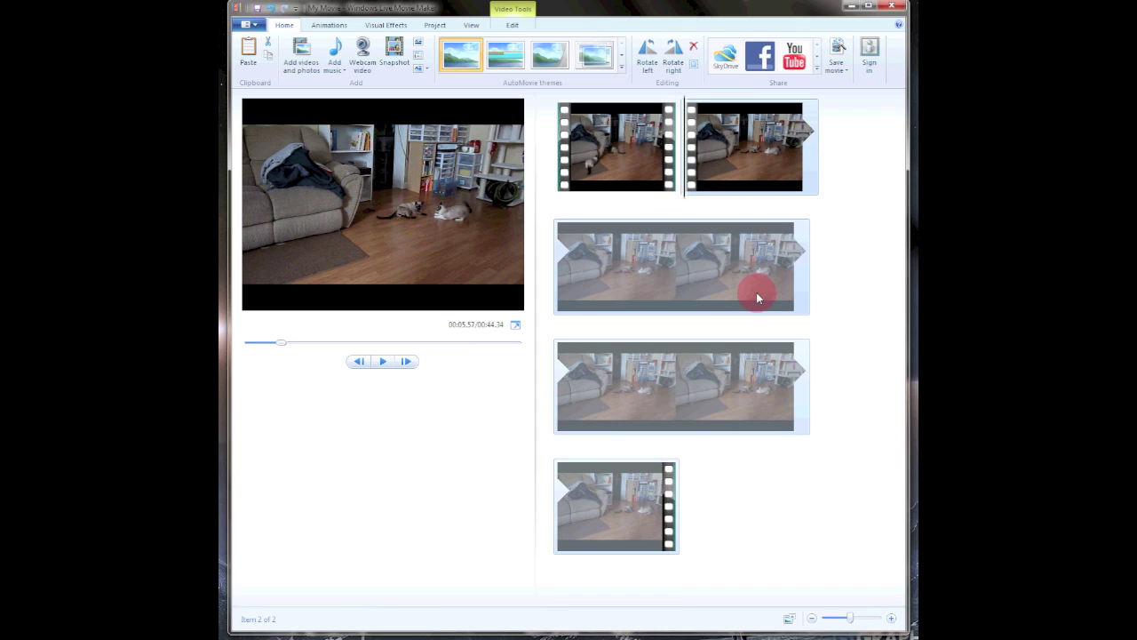
Step: Play back the trimmed movie and stop the preview
{"action": "right_click", "coordinate": [582, 169]}
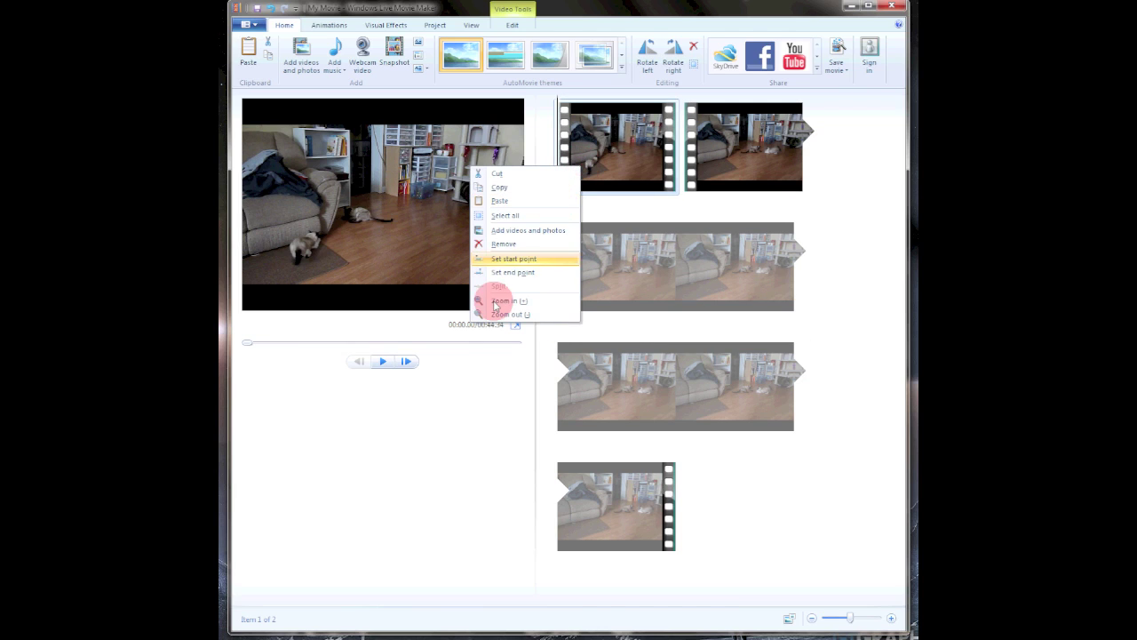
{"action": "left_click", "coordinate": [419, 410]}
{"action": "left_click", "coordinate": [384, 362]}
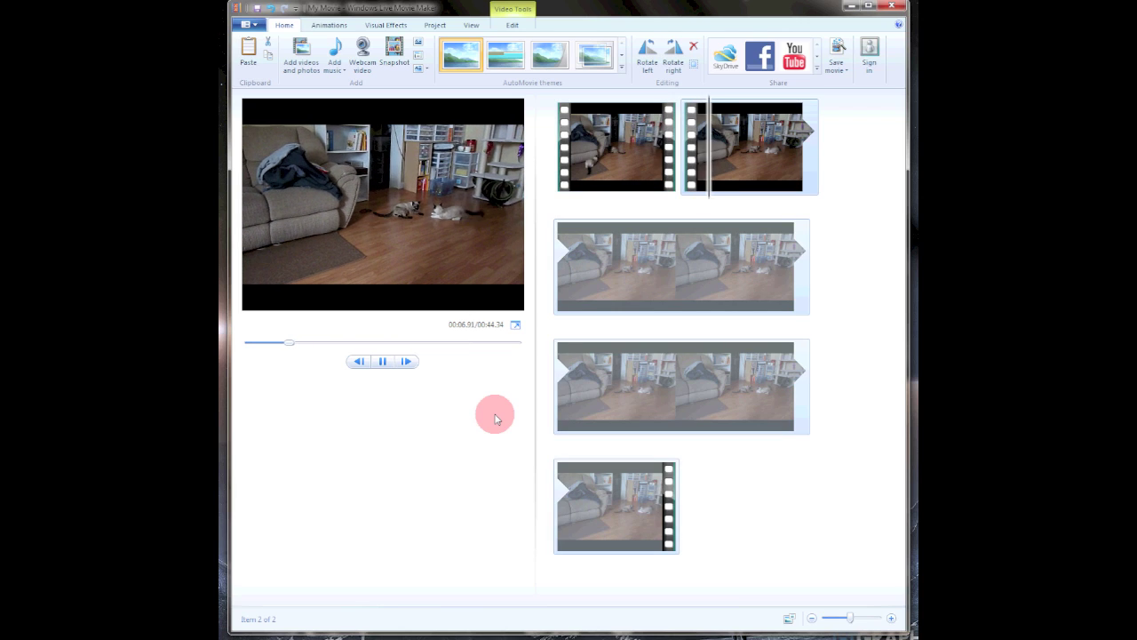
{"action": "left_click", "coordinate": [388, 359]}
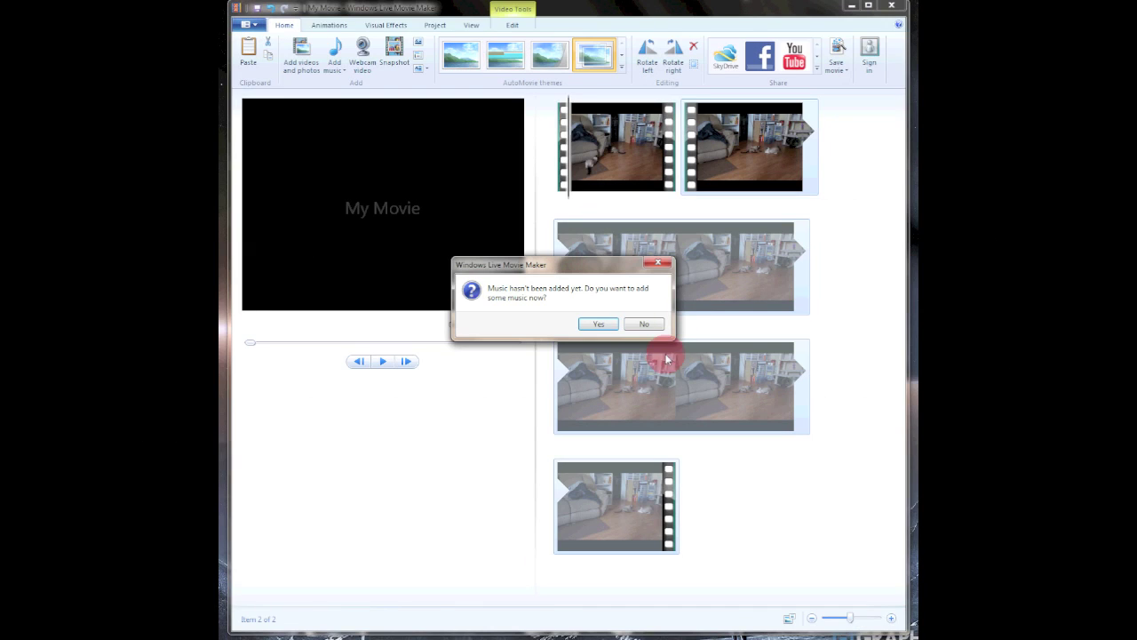
Step: Decline adding music, then pause the themed movie preview near 6.7 seconds
{"action": "left_click", "coordinate": [640, 323]}
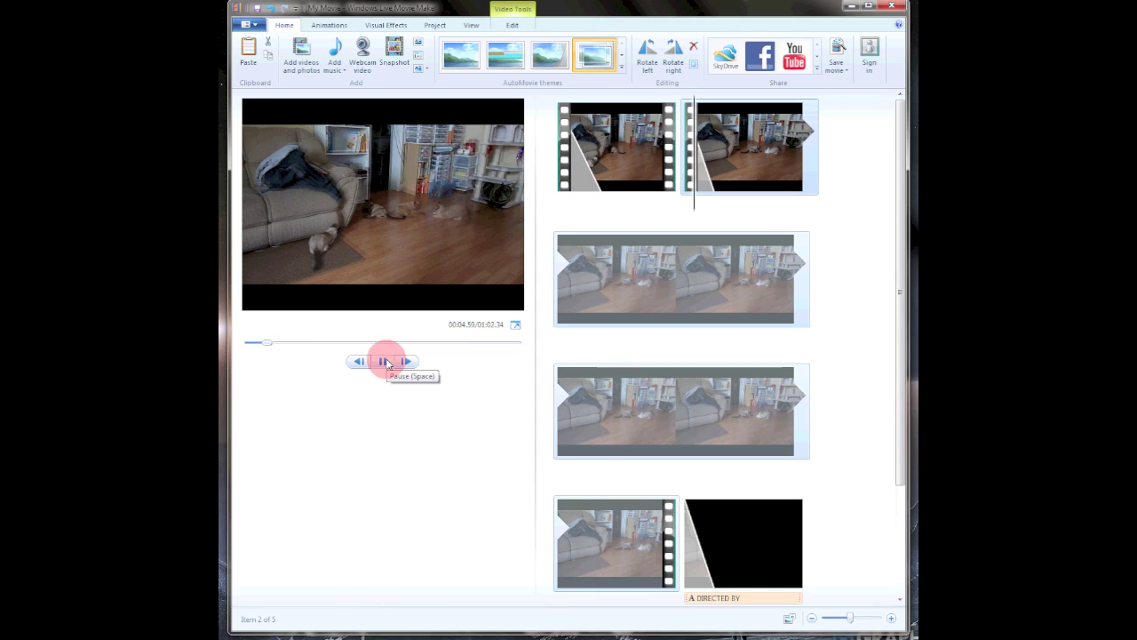
{"action": "left_click", "coordinate": [384, 361]}
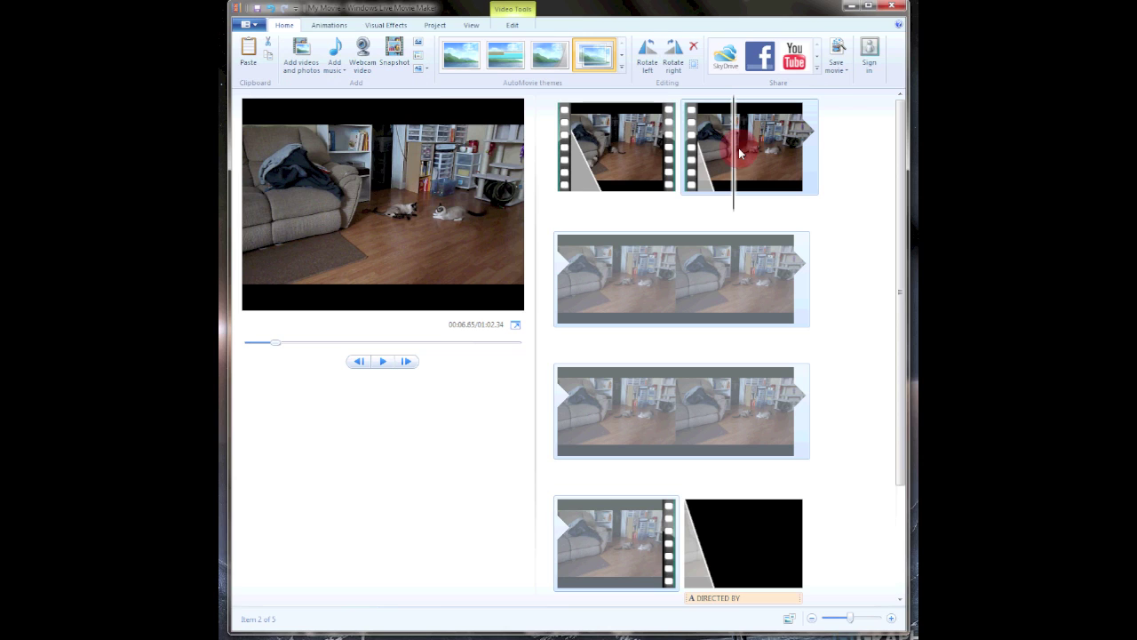
Step: Split the long second clip at 14.55 seconds
{"action": "left_click", "coordinate": [725, 201]}
{"action": "left_click_drag", "start_coordinate": [725, 201], "coordinate": [642, 302]}
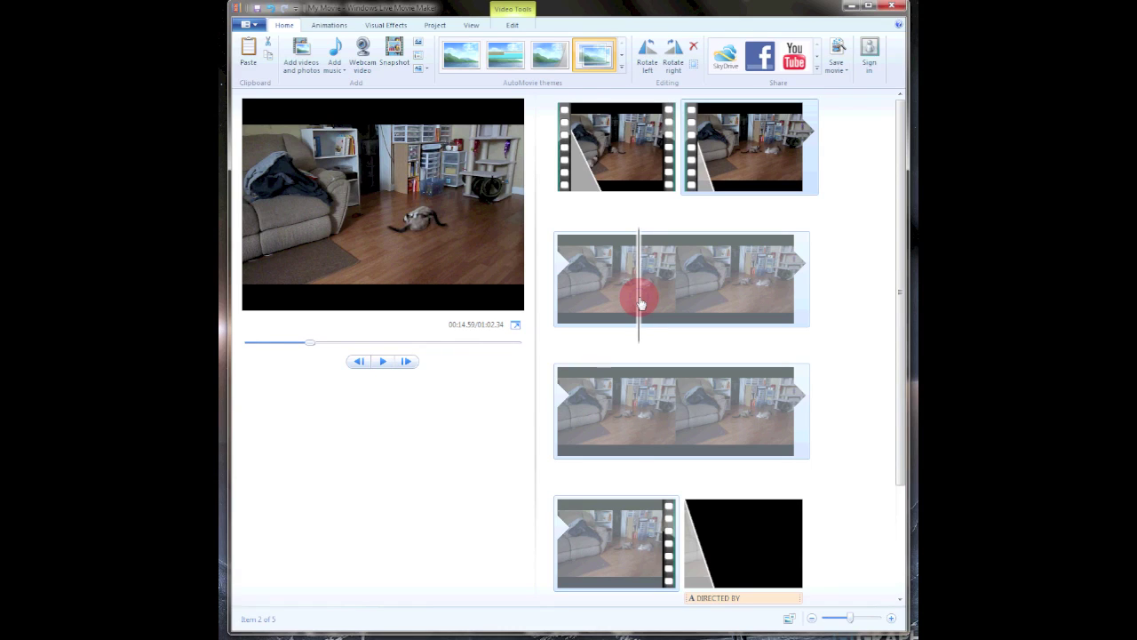
{"action": "right_click", "coordinate": [641, 302]}
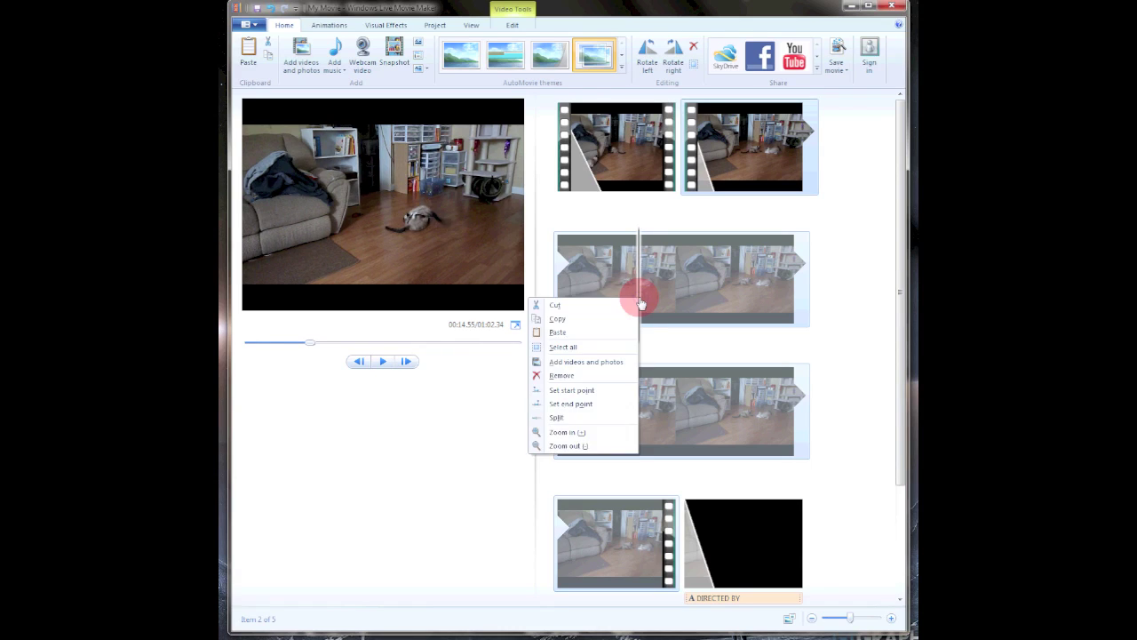
{"action": "left_click", "coordinate": [576, 418]}
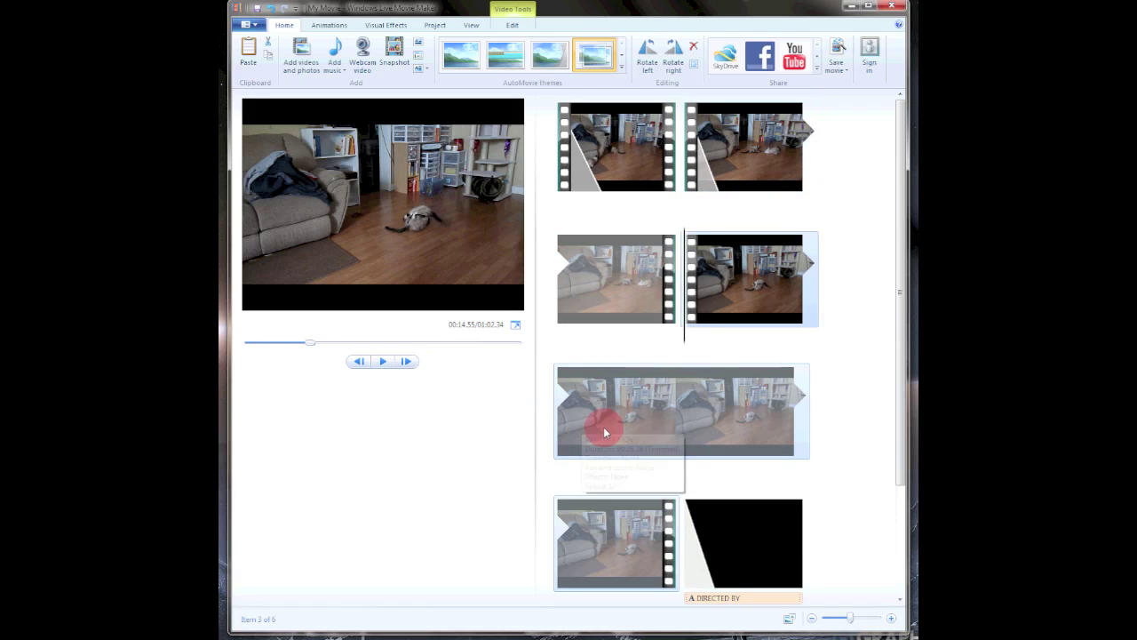
Step: Split again at 19.92 seconds and select the isolated unwanted clip
{"action": "mouse_move", "coordinate": [691, 285]}
{"action": "left_mouse_down"}
{"action": "mouse_move", "coordinate": [786, 318]}
{"action": "mouse_move", "coordinate": [780, 310]}
{"action": "left_mouse_up"}
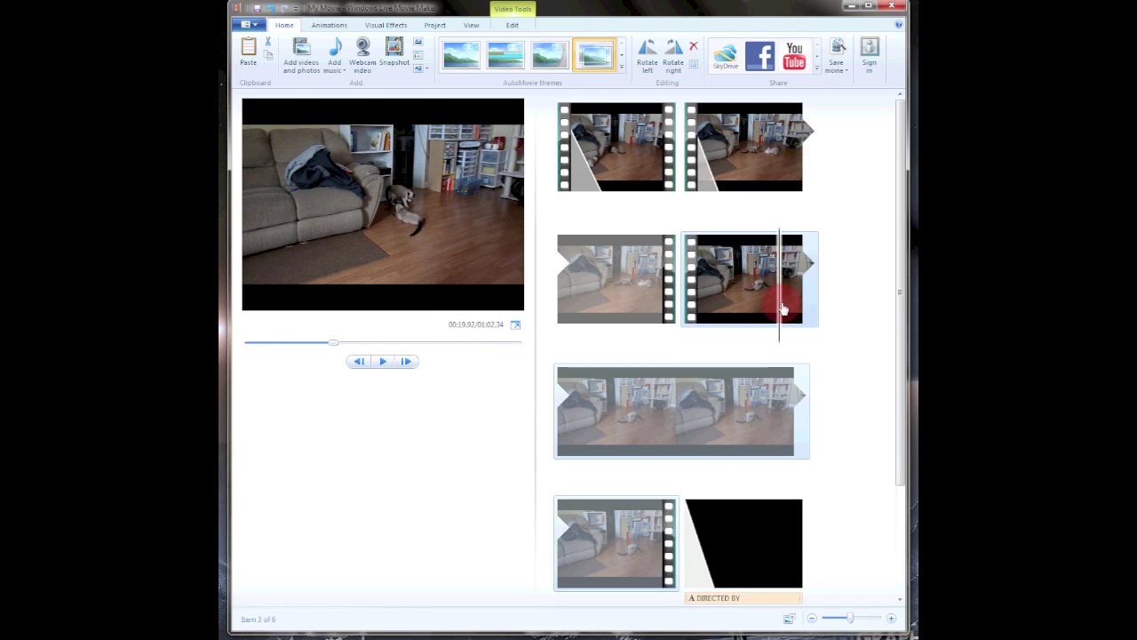
{"action": "right_click", "coordinate": [780, 309]}
{"action": "left_click", "coordinate": [716, 423]}
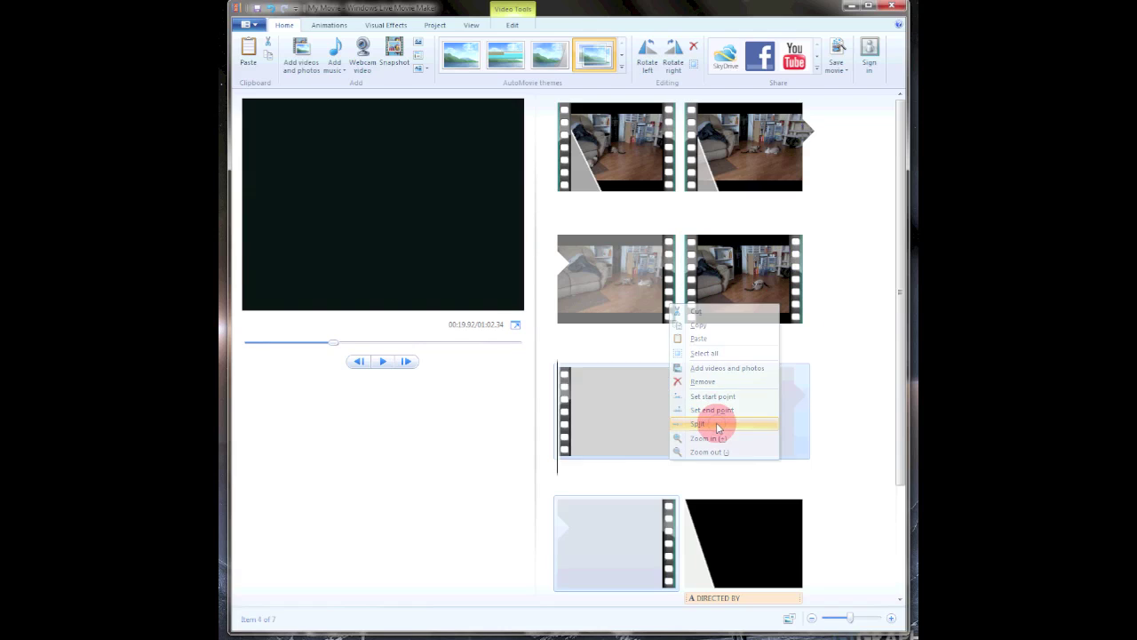
{"action": "left_click", "coordinate": [750, 279]}
Step: Remove the five-second isolated clip, leaving a 56.96-second movie
{"action": "right_click", "coordinate": [751, 278]}
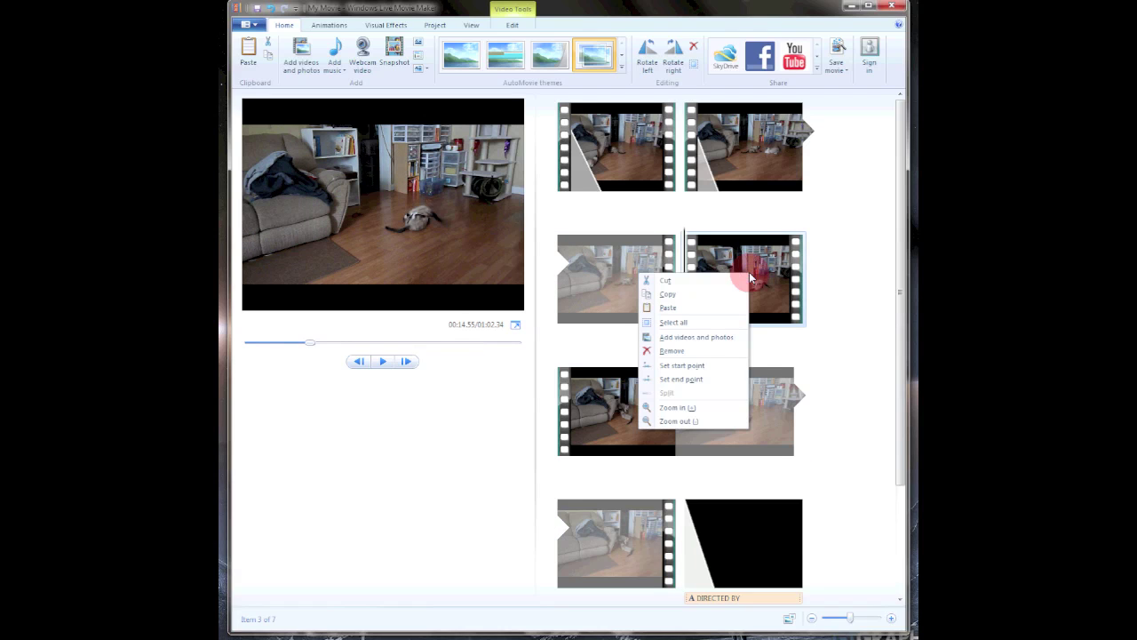
{"action": "left_click", "coordinate": [672, 351]}
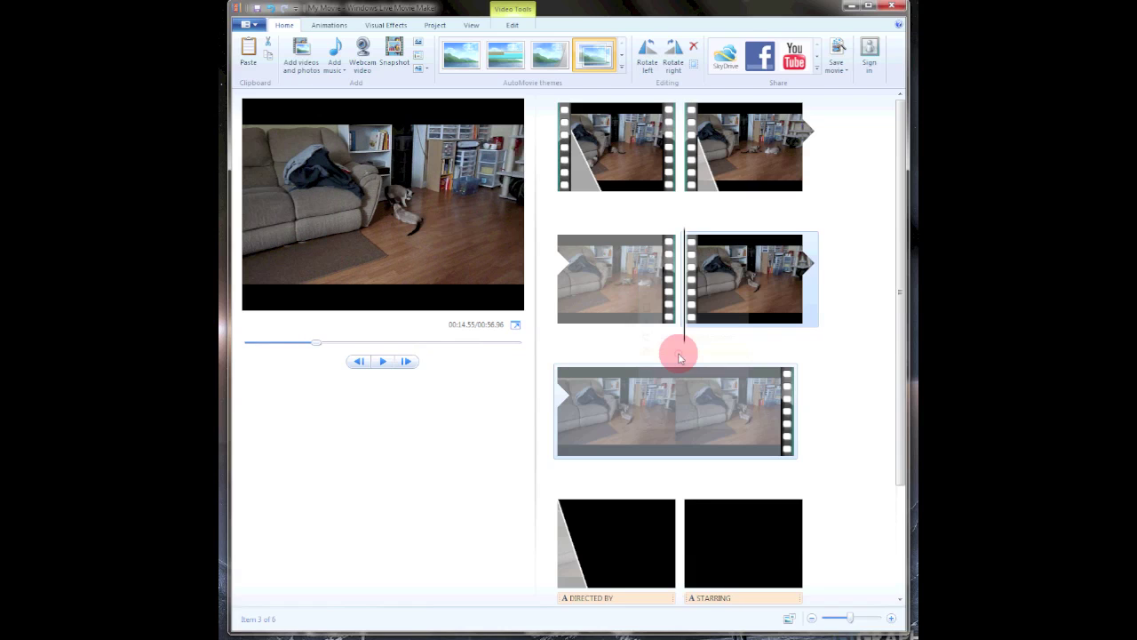